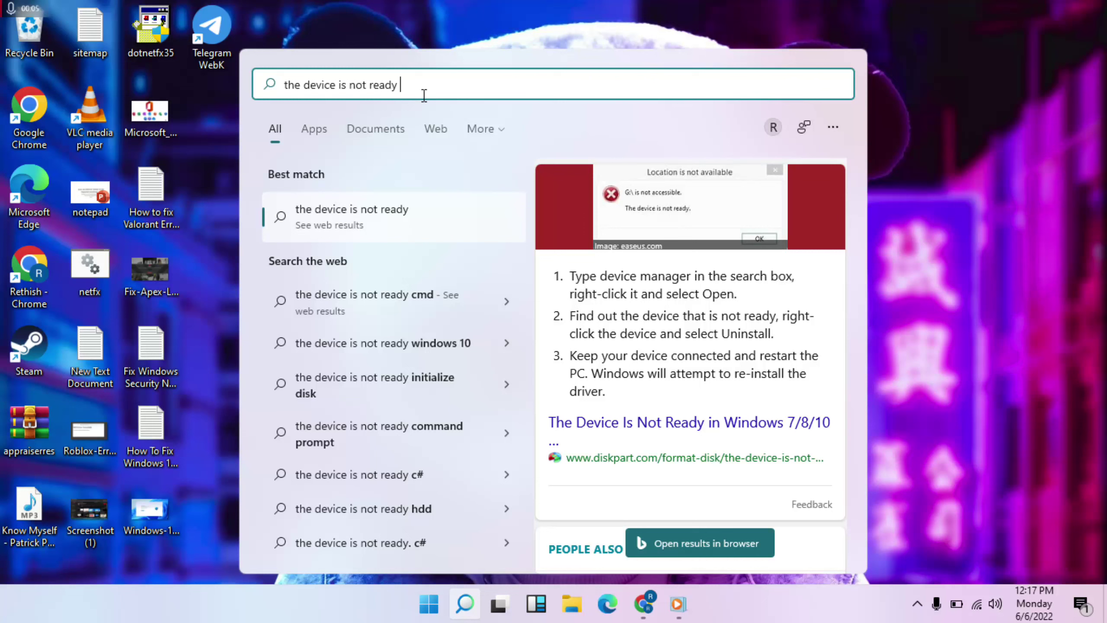
Dismiss the 'the device is not ready' web results and reopen an empty Windows Search
left_click(892, 235)
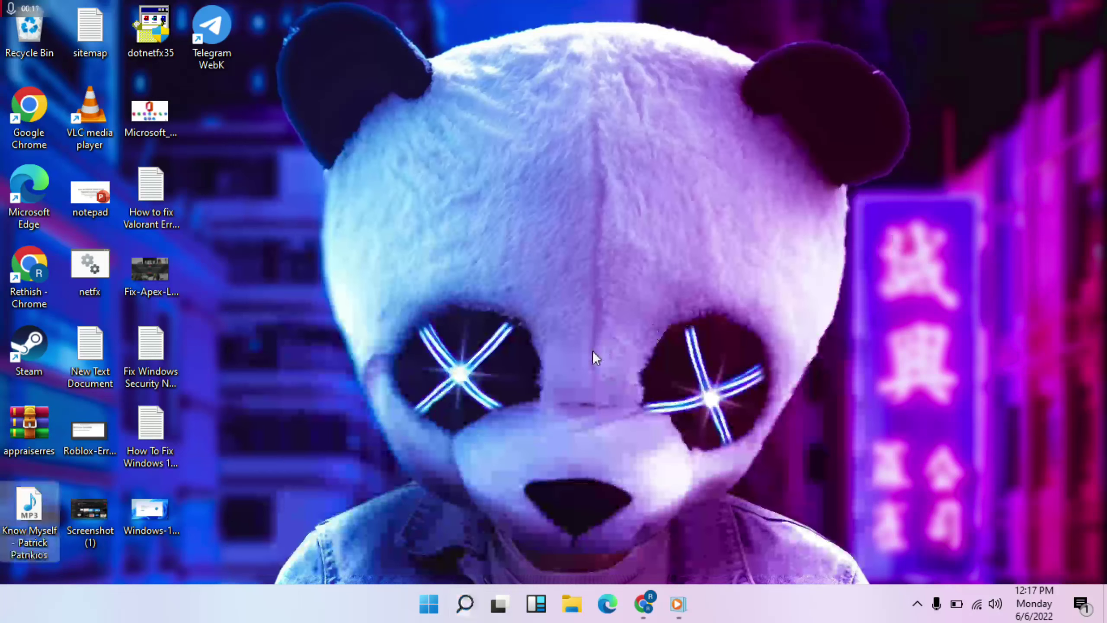
left_click(467, 602)
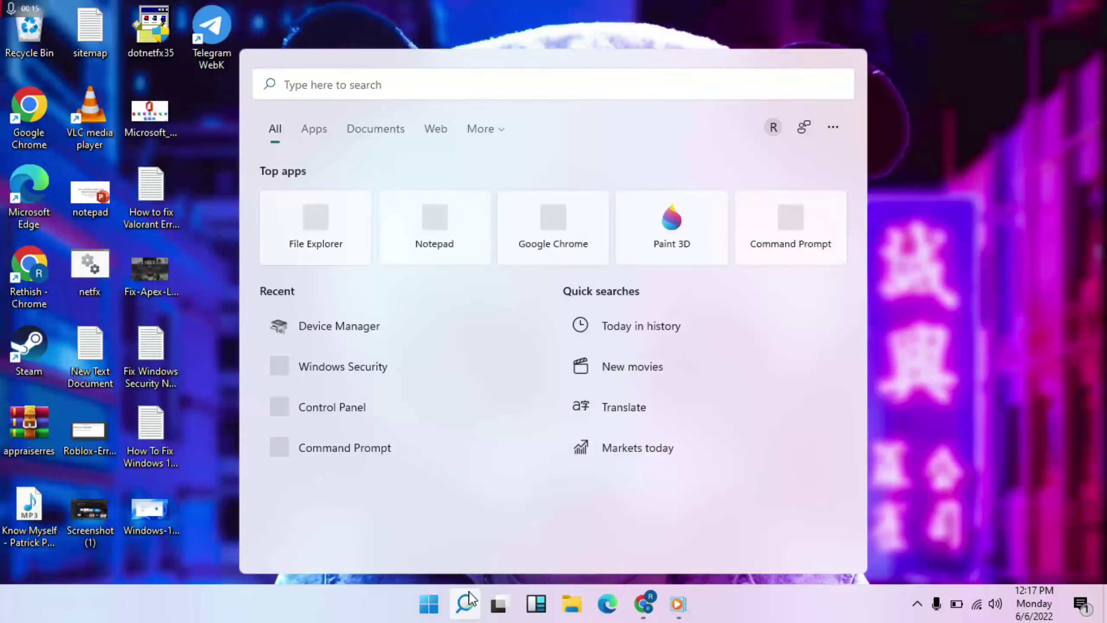
Open Device Manager from search and bring up the TOSHIBA MQ01ABF050 menu under Disk drives
type("device")
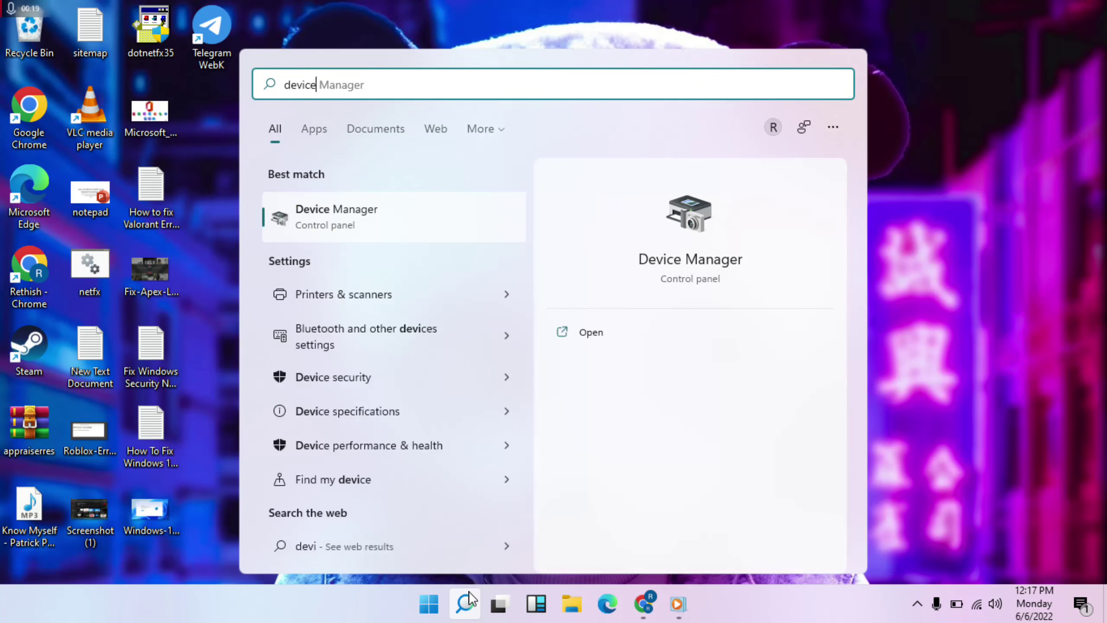
type(" manager")
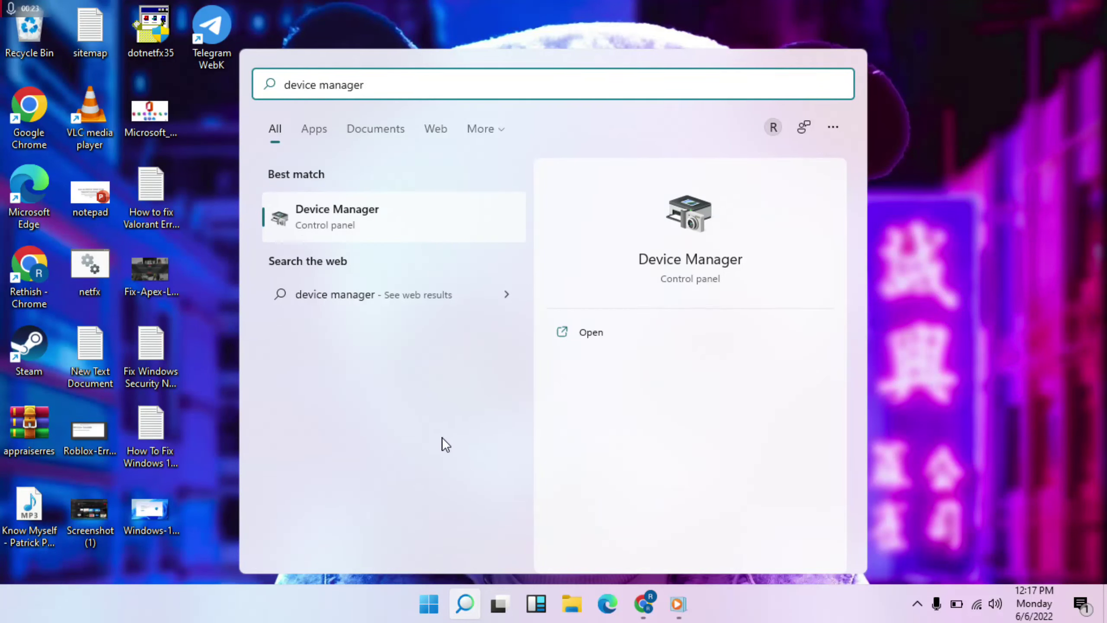
left_click(418, 227)
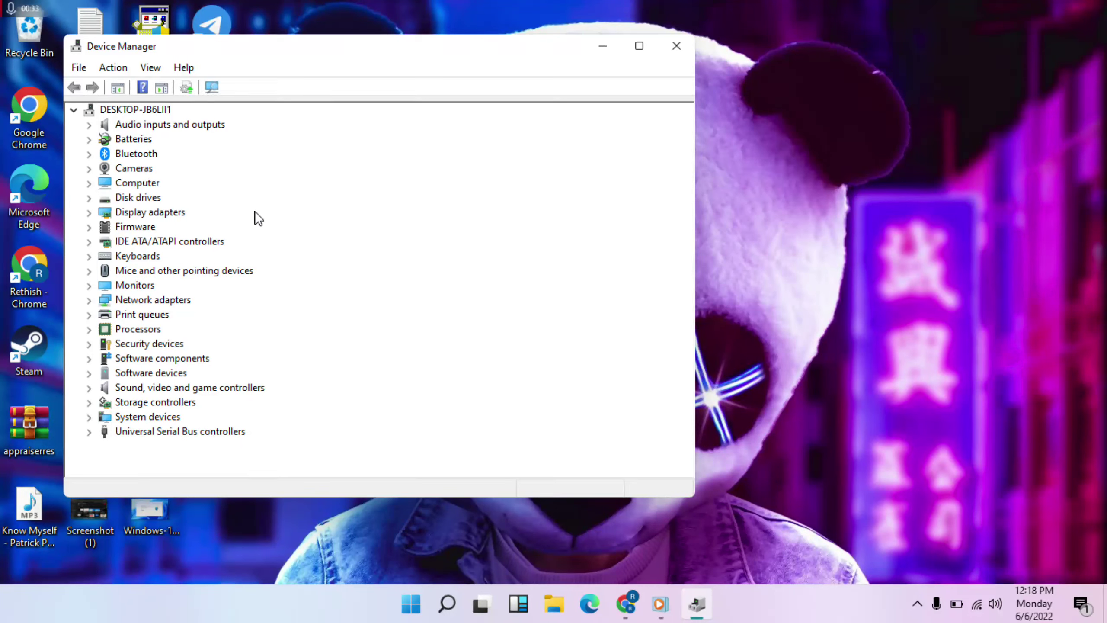
left_click(131, 197)
left_click(90, 198)
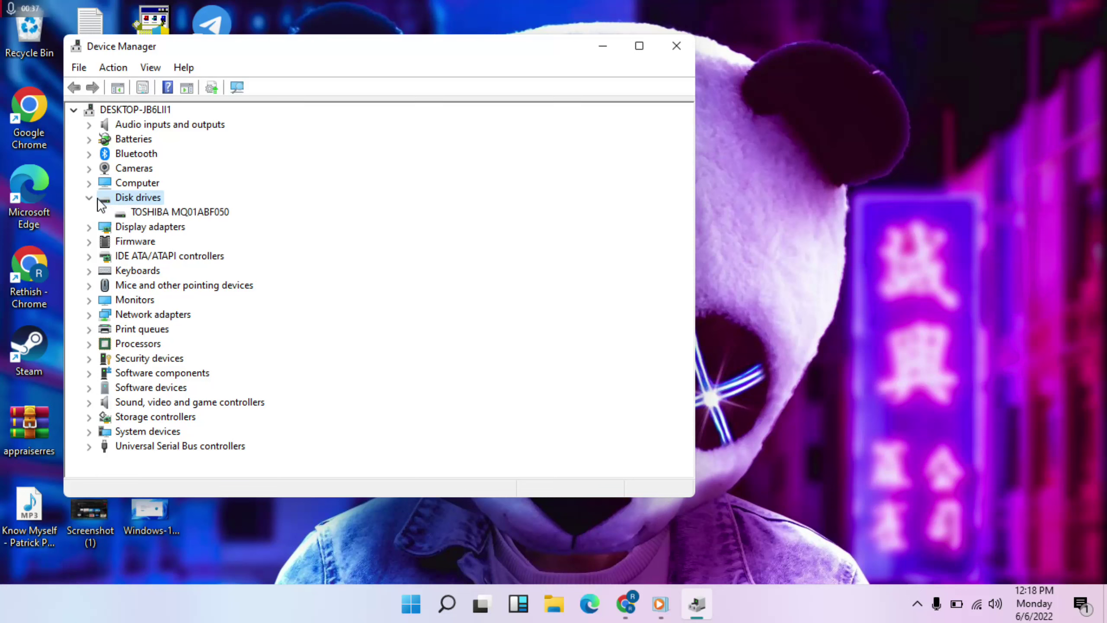
left_click(187, 214)
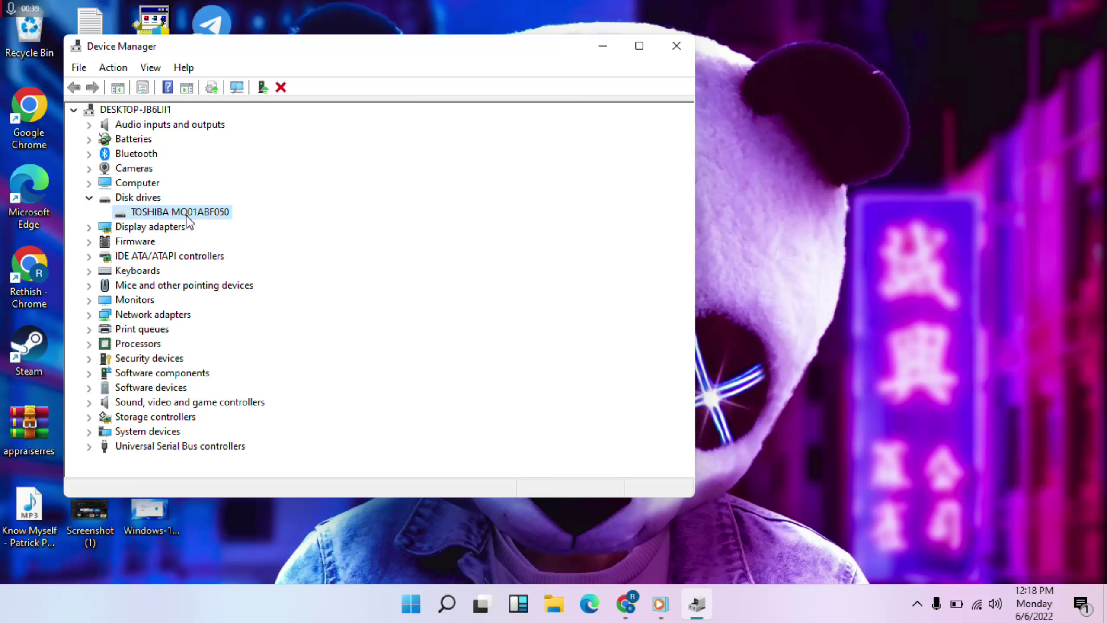
right_click(196, 205)
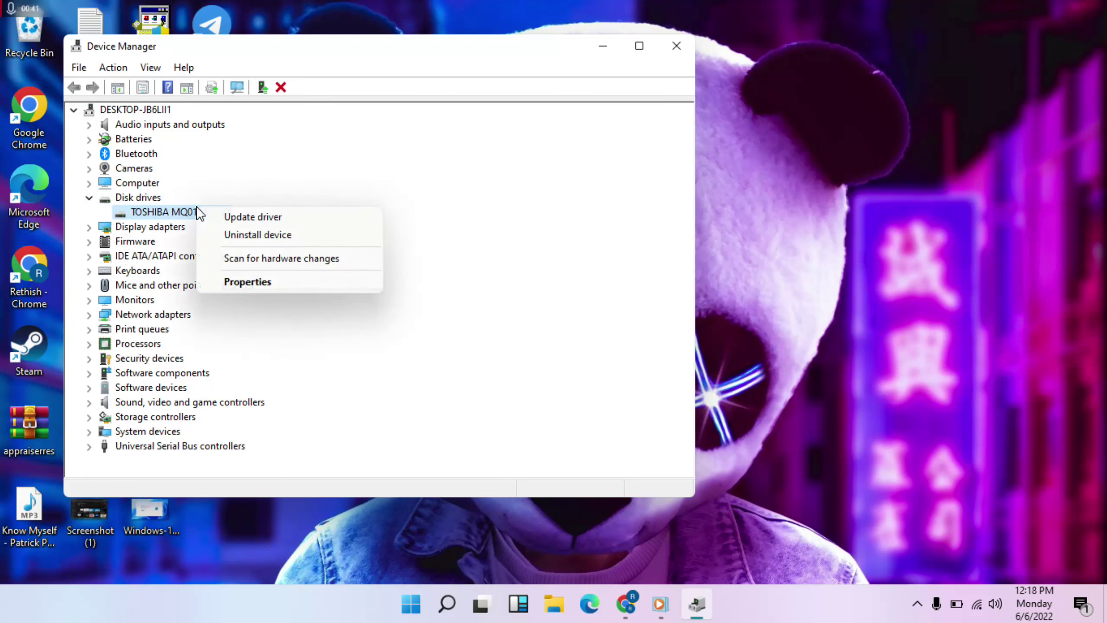
Install the standard Disk drive driver for the TOSHIBA MQ01ABF050 from the local driver list
left_click(251, 215)
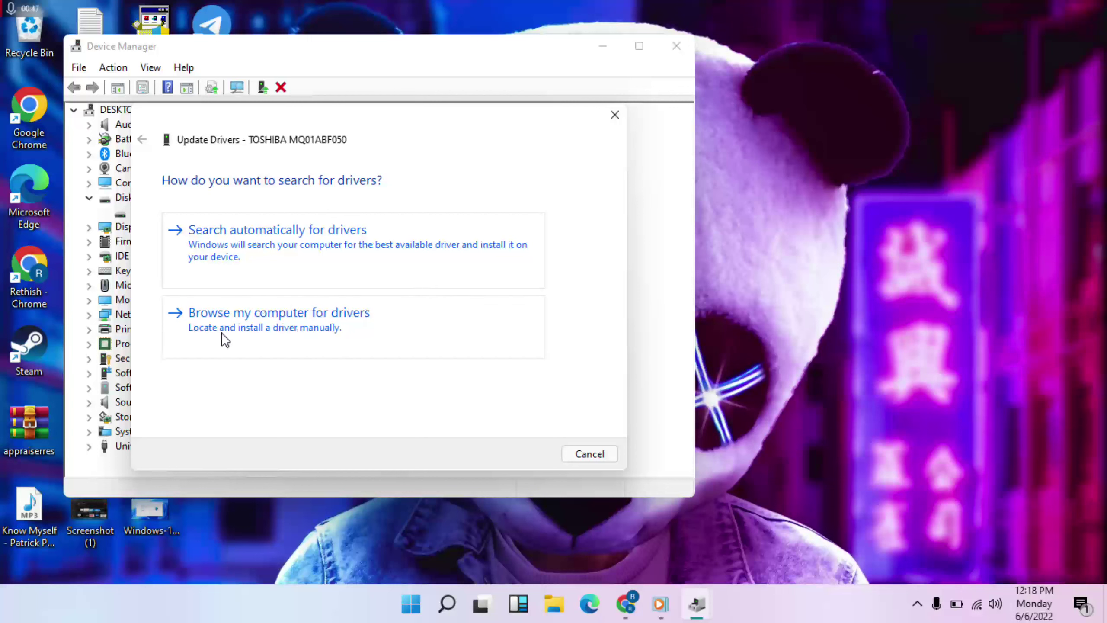
left_click(287, 322)
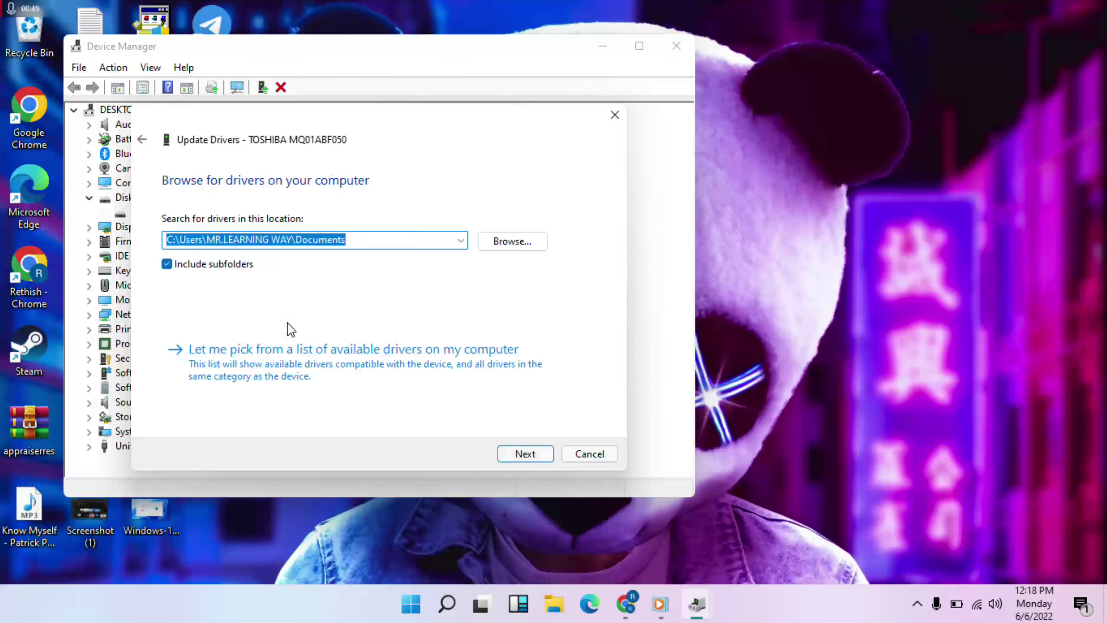
left_click(302, 366)
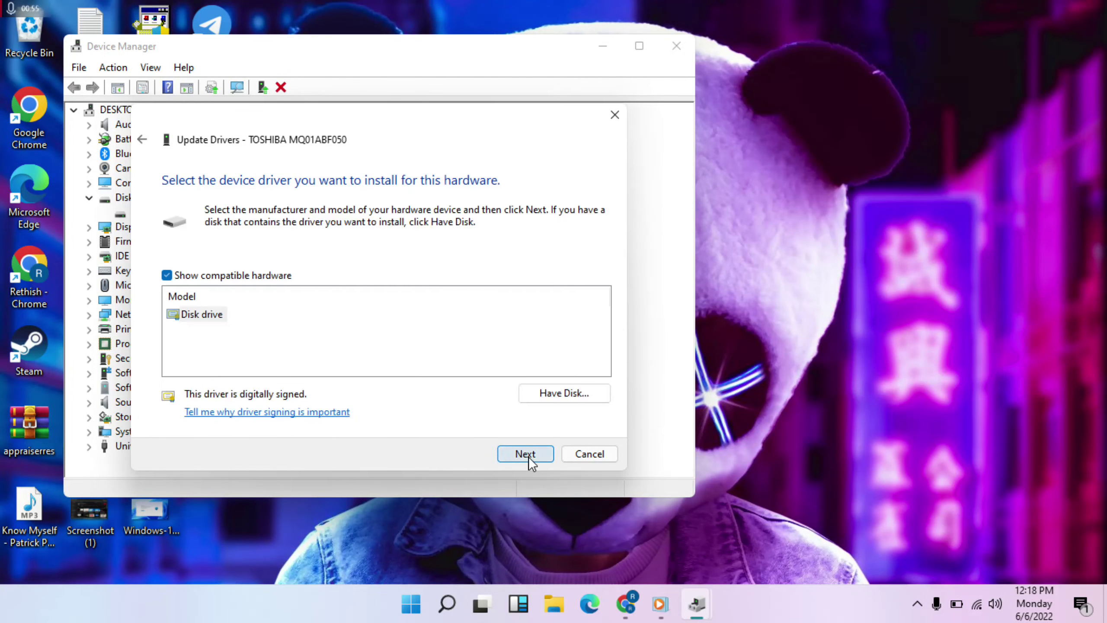
left_click(194, 313)
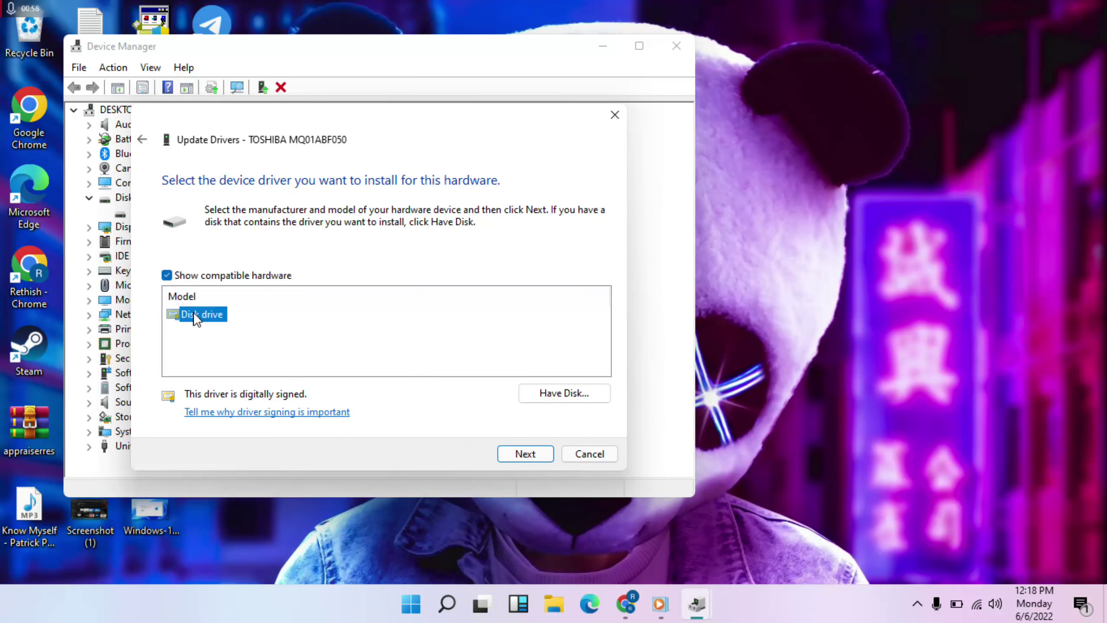
left_click(528, 453)
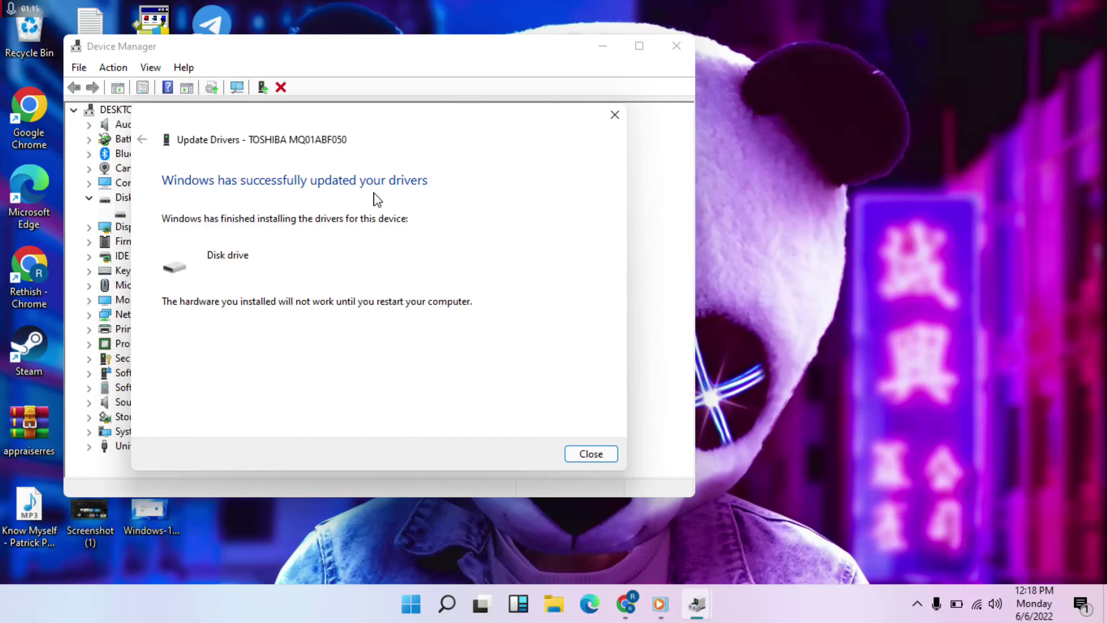
left_click(604, 452)
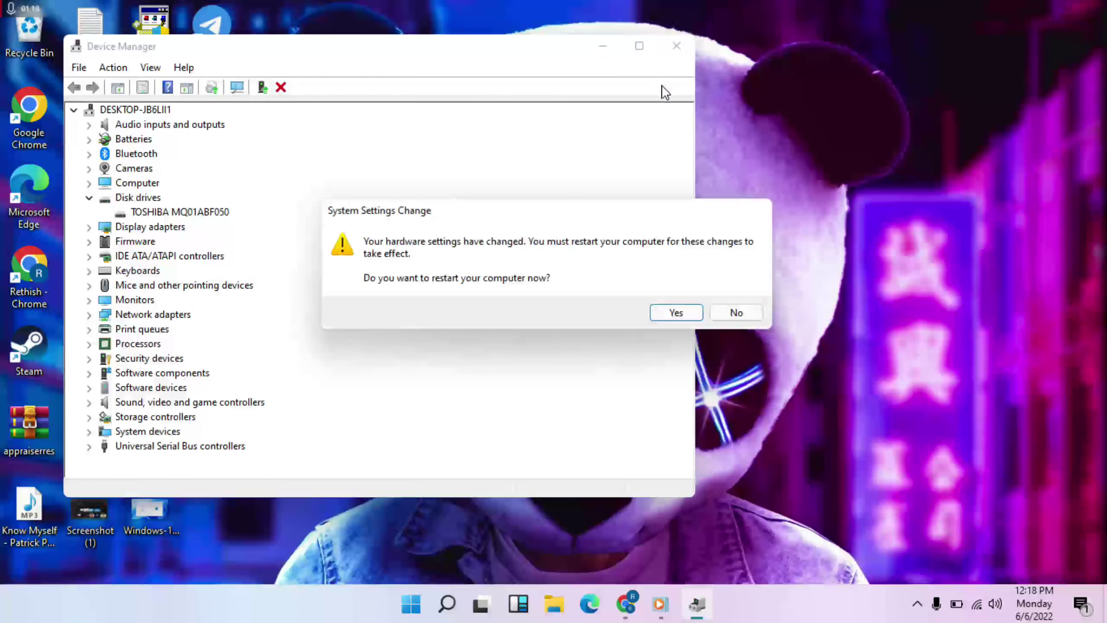
Decline the restart, close Device Manager, and open File Explorer with Win+E
left_click(736, 312)
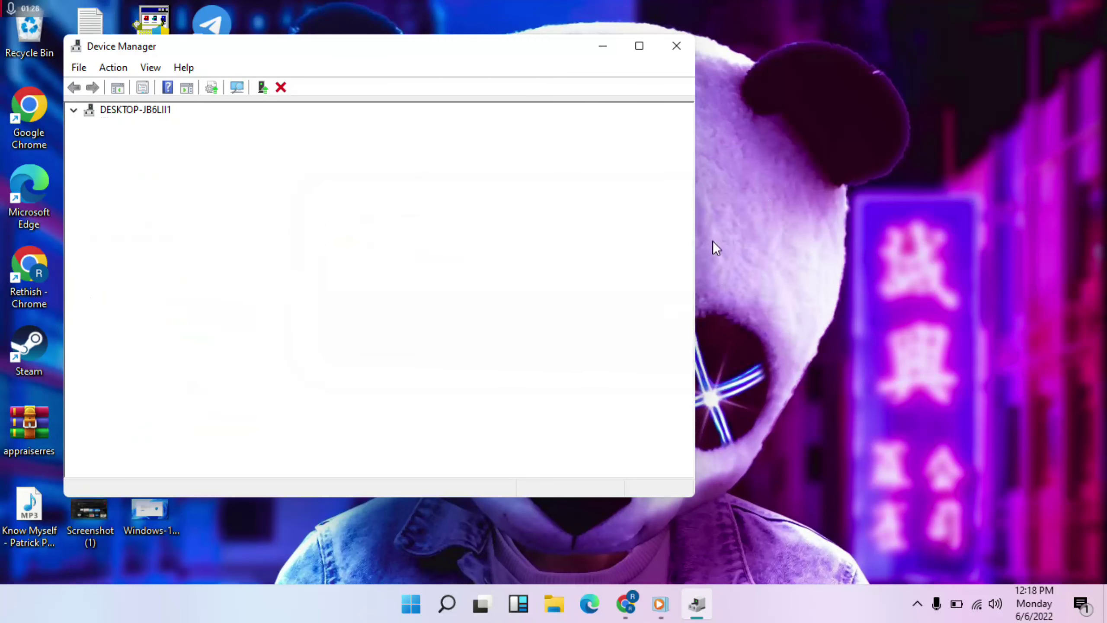
left_click(680, 47)
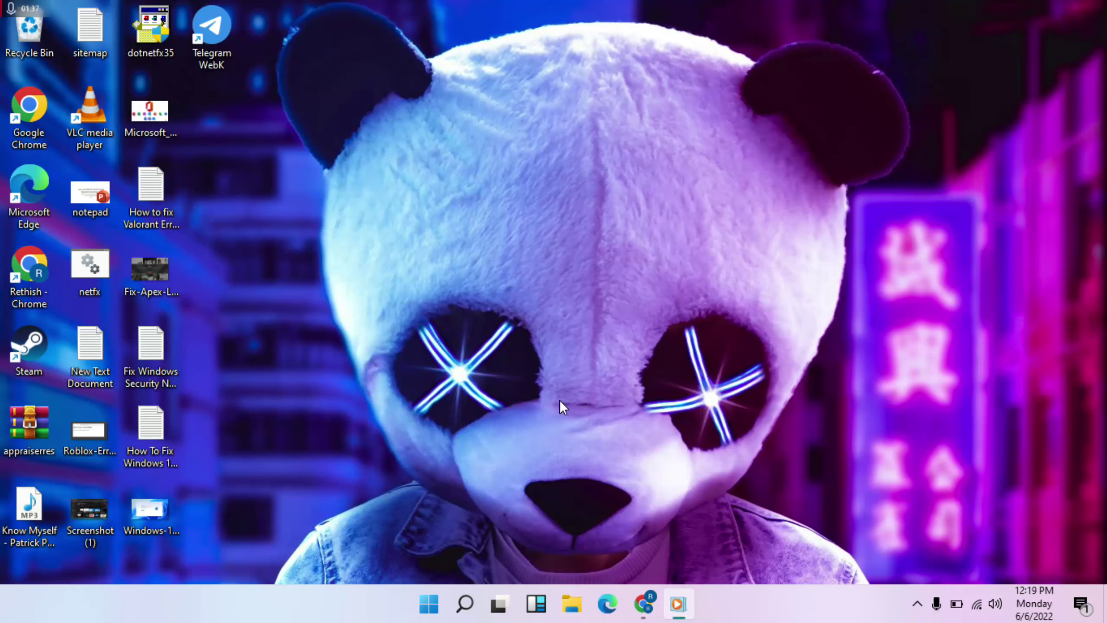
key("super+e")
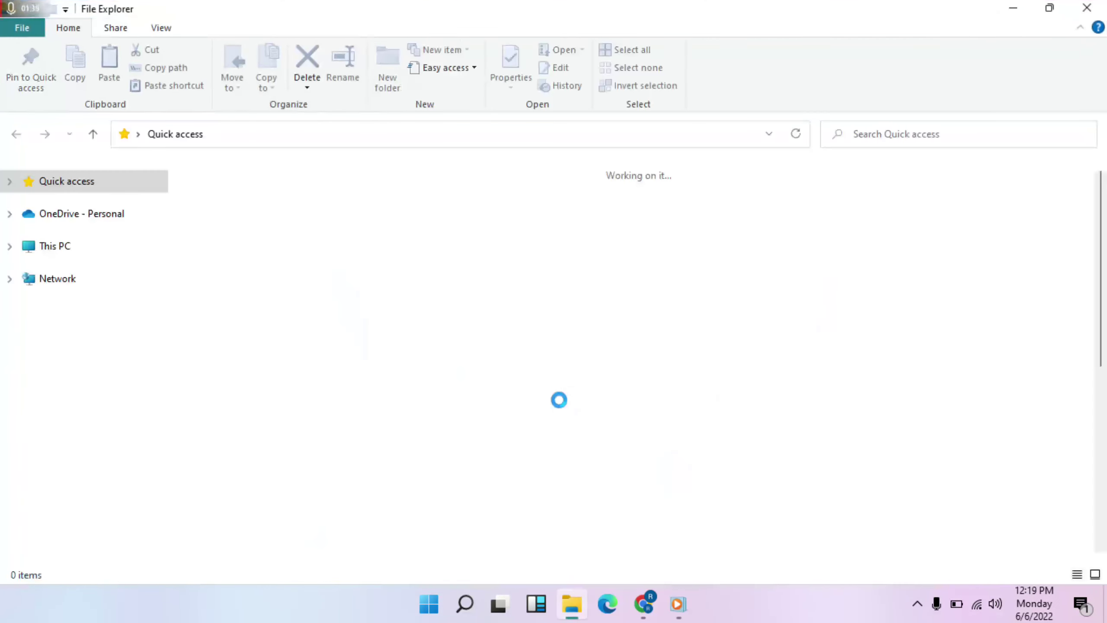
Go to This PC and open the context menu for New Volume (E:)
left_click(75, 249)
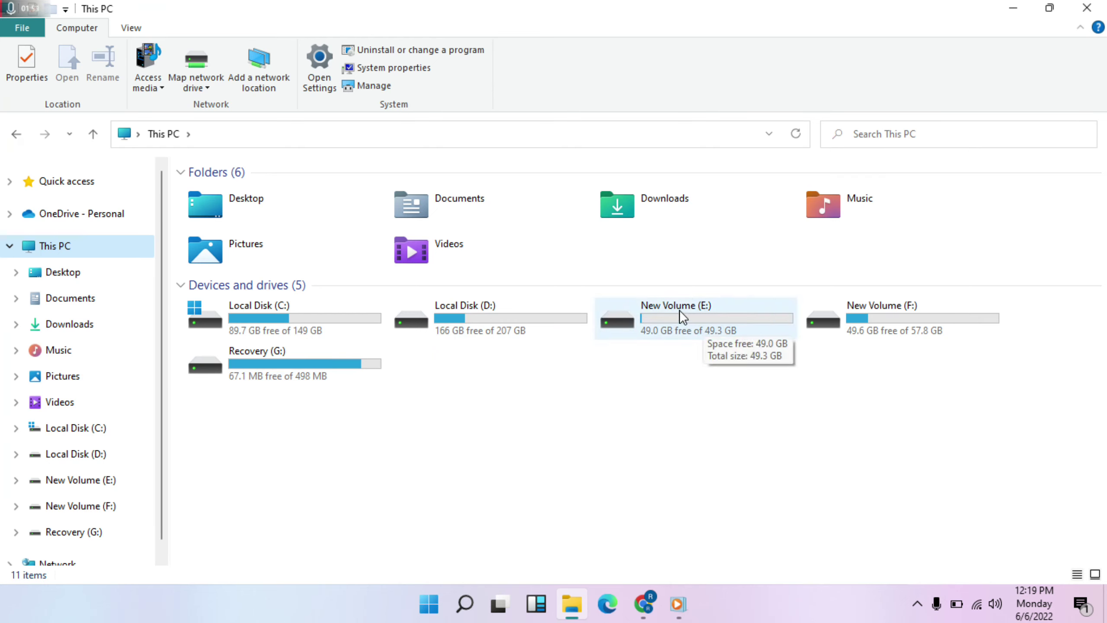
left_click(708, 302)
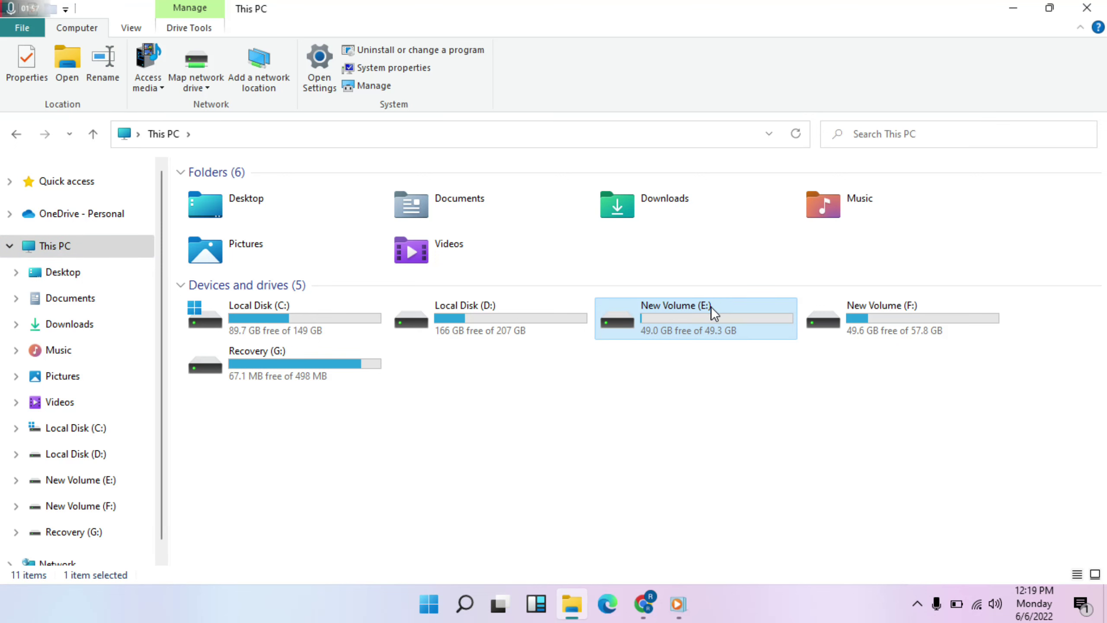
right_click(711, 306)
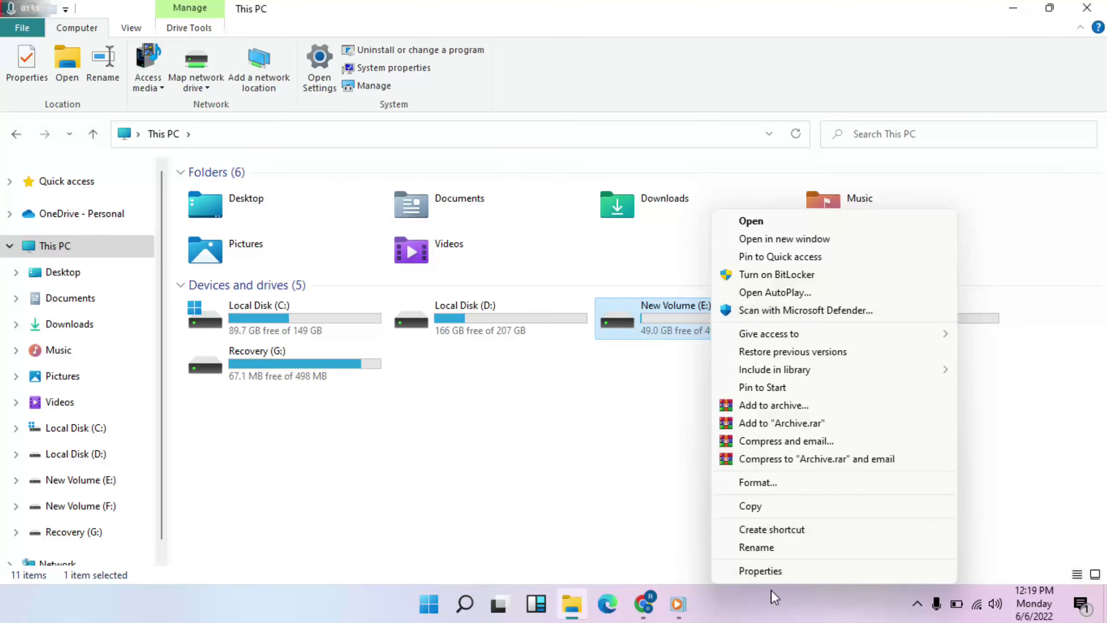
Run Scan drive from the Tools tab of New Volume (E:) Properties, then close it
left_click(757, 567)
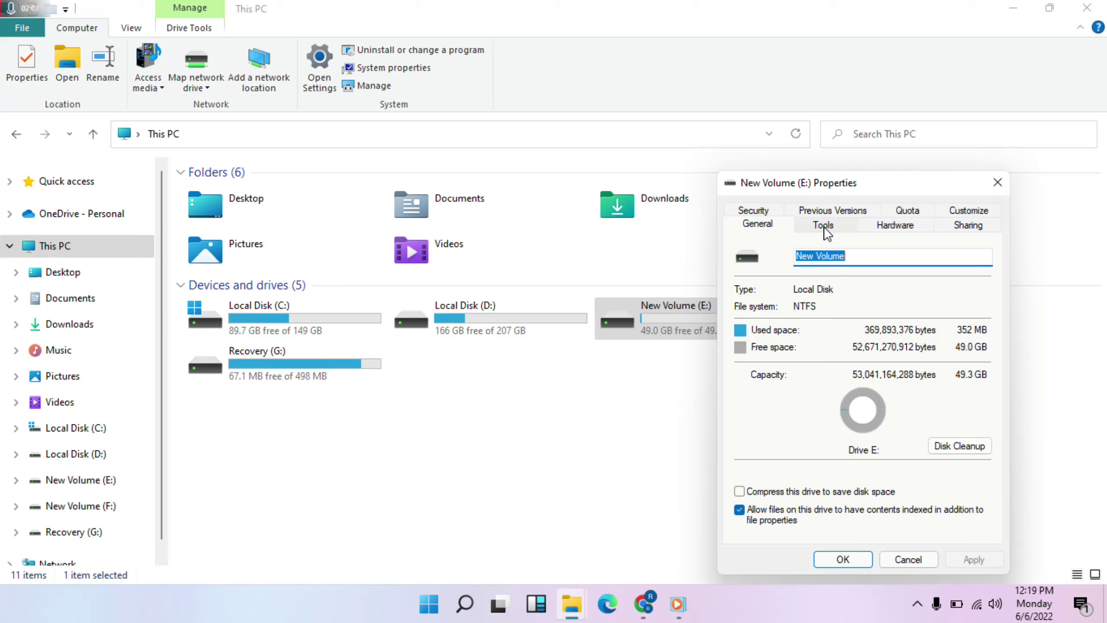
left_click(823, 228)
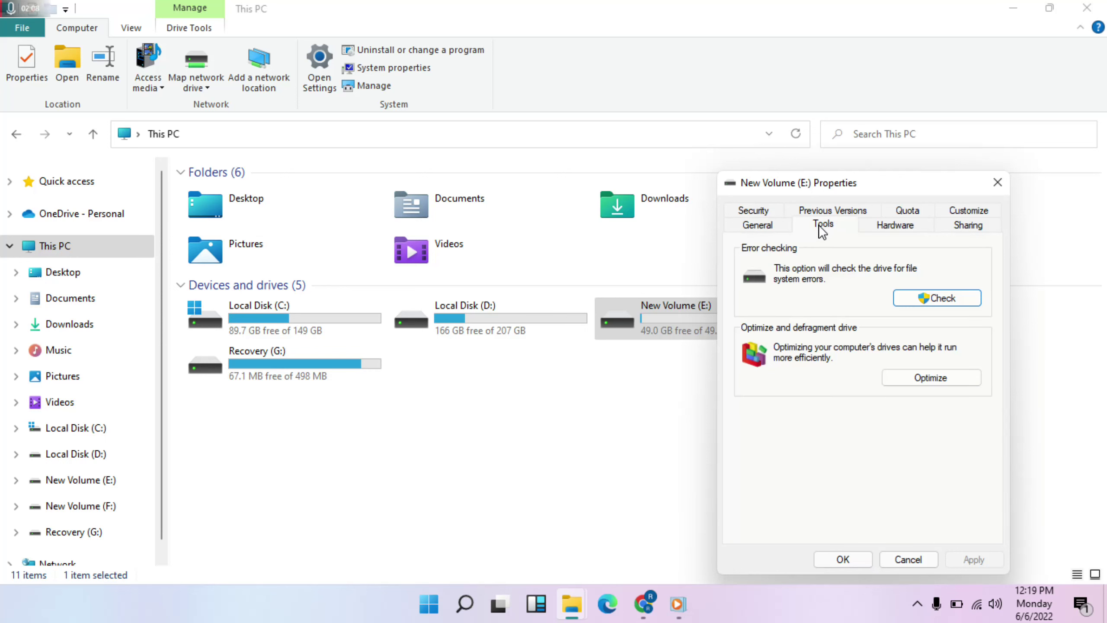
left_click(939, 301)
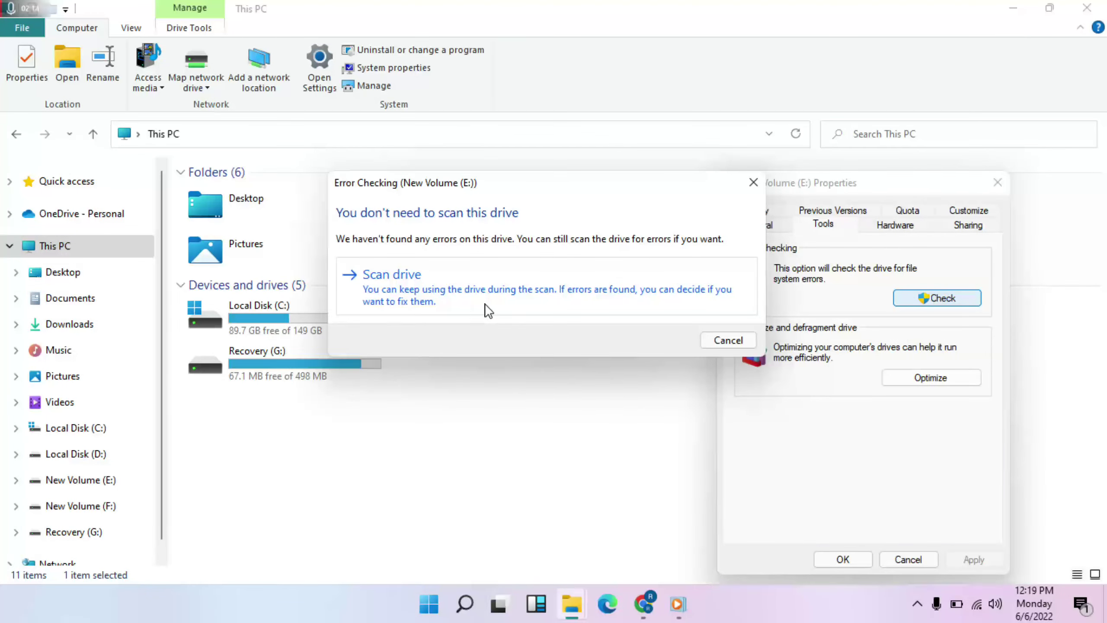
left_click(507, 286)
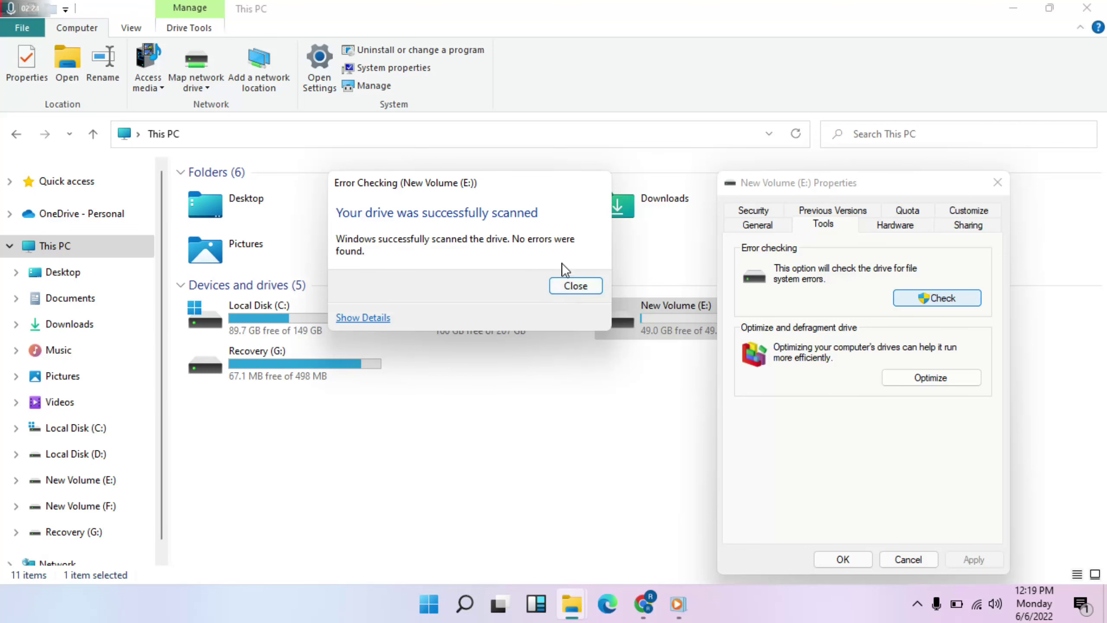
left_click(575, 288)
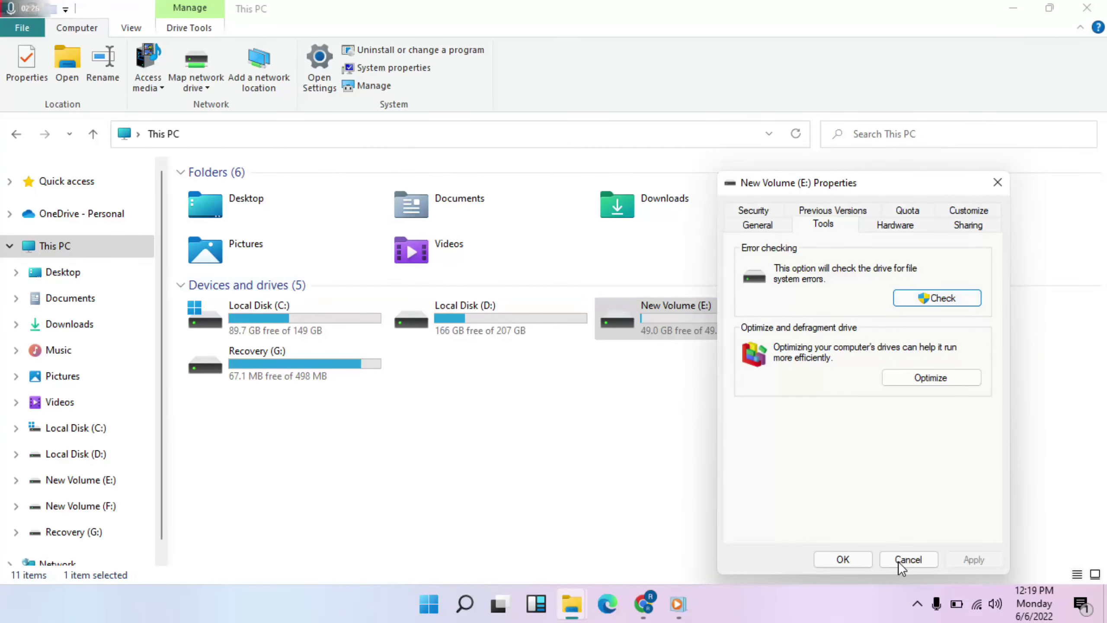
left_click(863, 561)
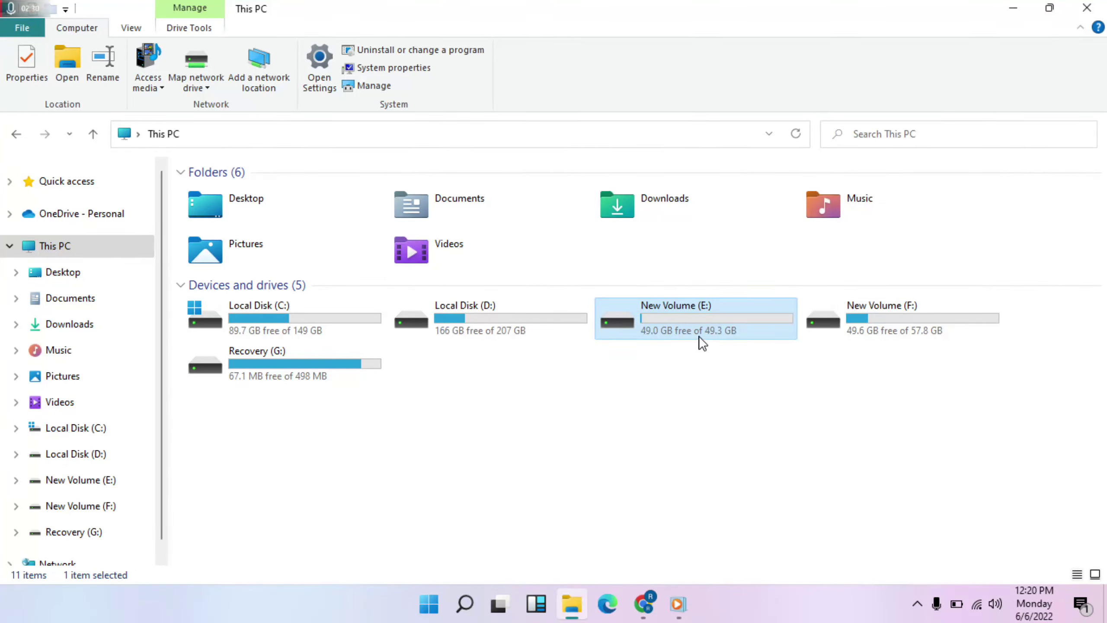
Browse the files on New Volume (E:), then return to This PC
mouse_move(699, 336)
double_click(701, 342)
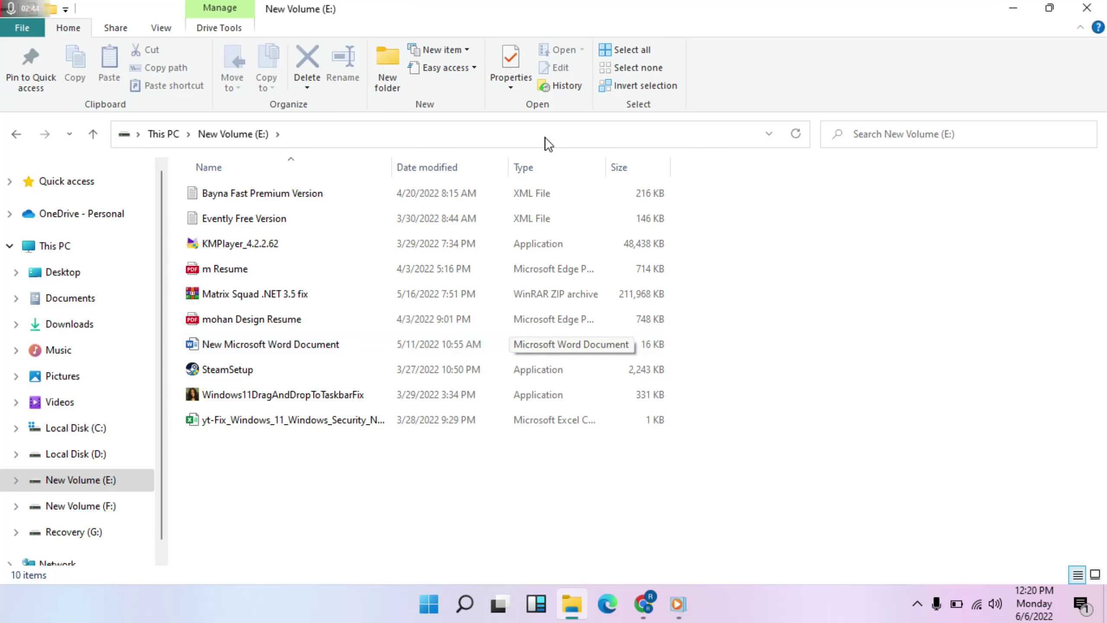
left_click(164, 134)
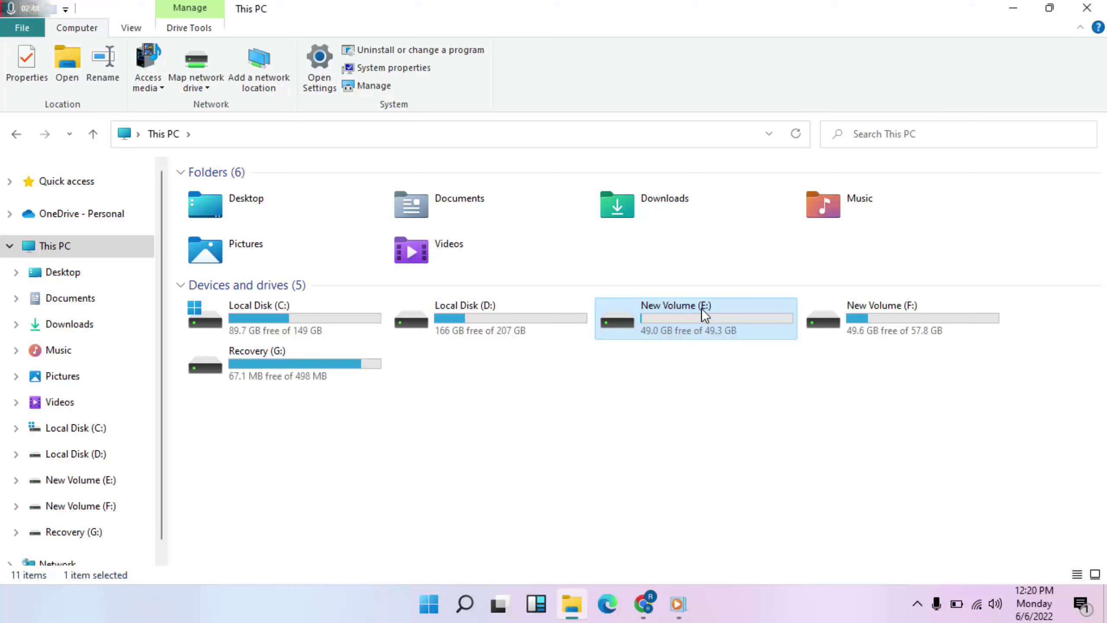
Dismiss the New Volume (E:) menu, deselect the drive, and show the desktop
right_click(701, 308)
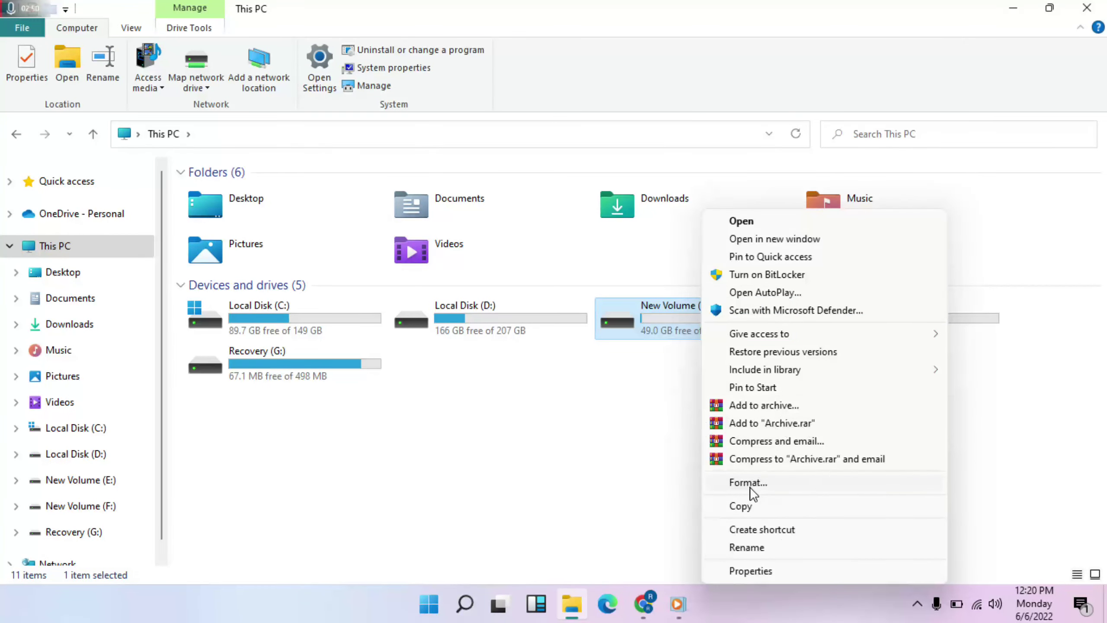
left_click(638, 497)
left_click(641, 497)
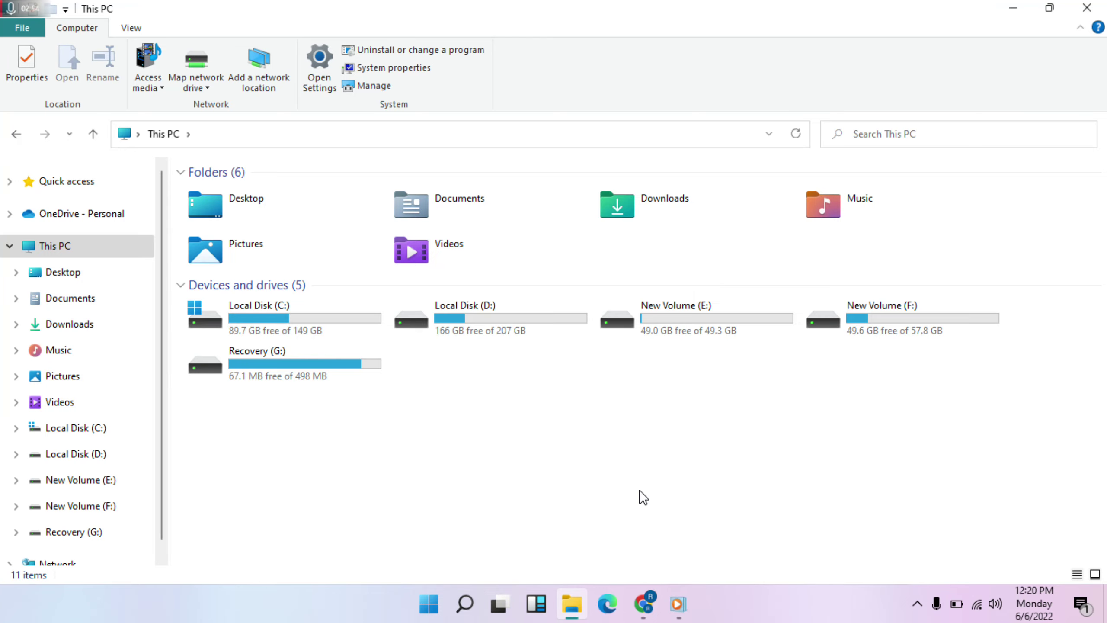
key("super+d")
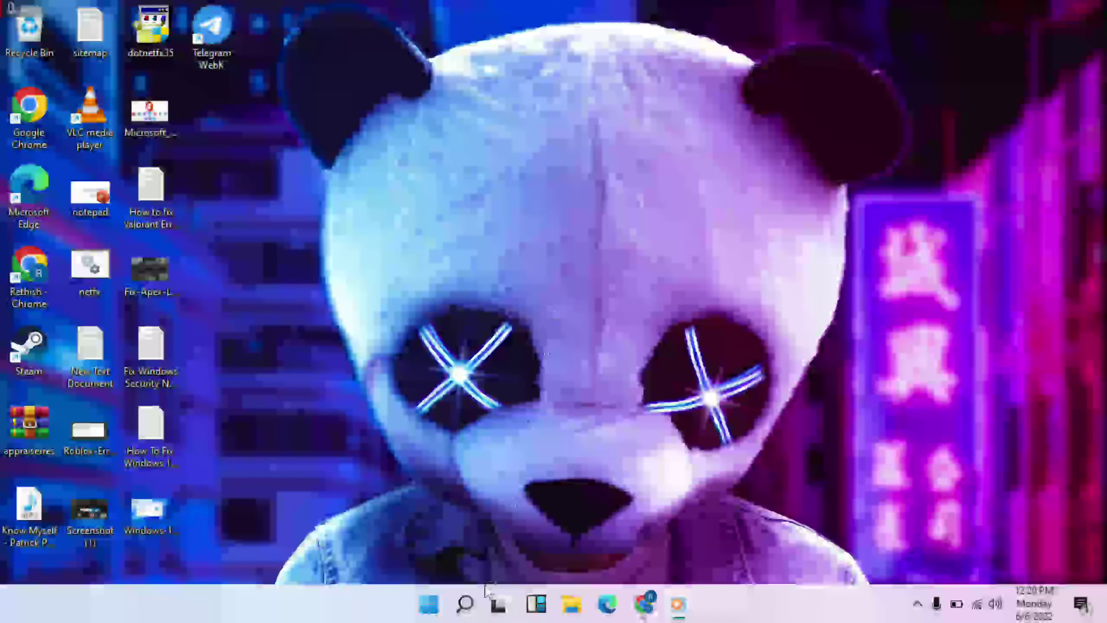
Search 'cmd' and launch Command Prompt as administrator, approving the UAC prompt
left_click(466, 607)
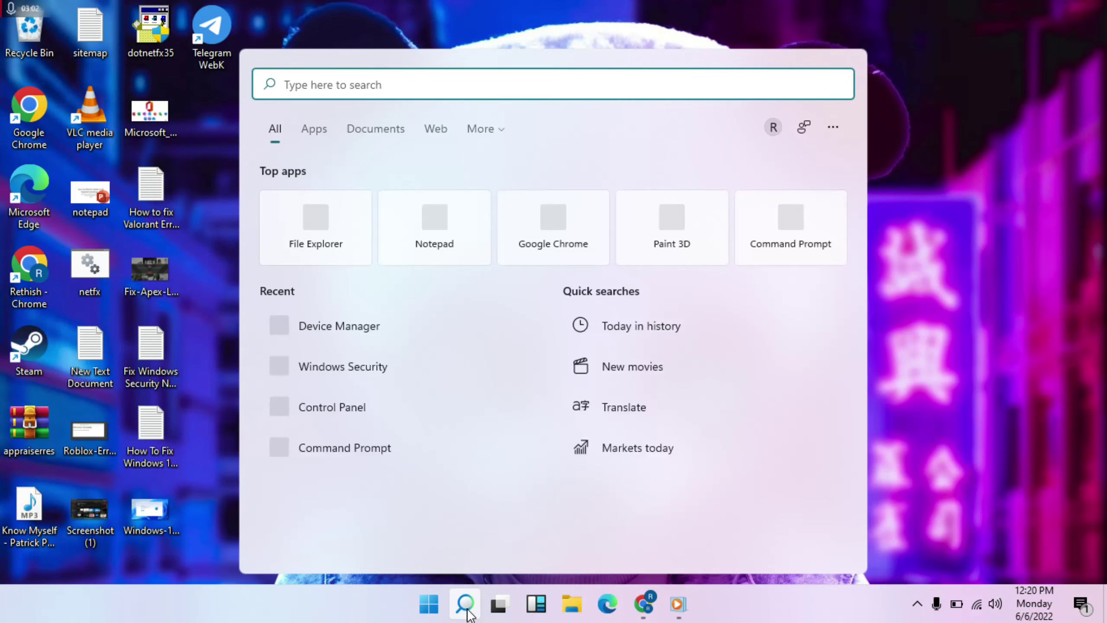
type("cmd")
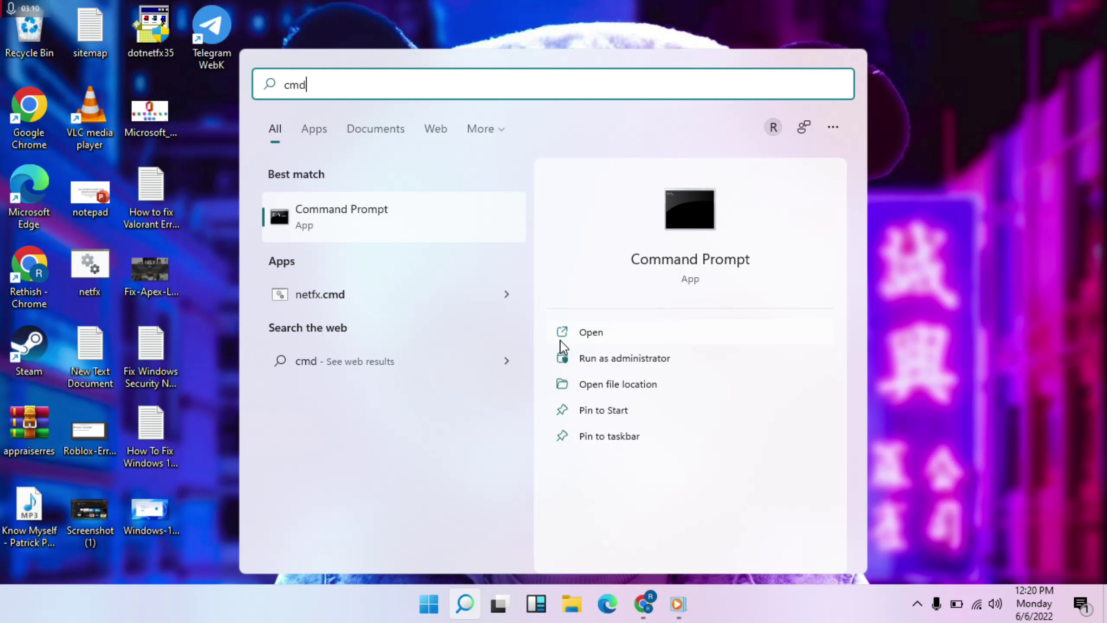
left_click(628, 361)
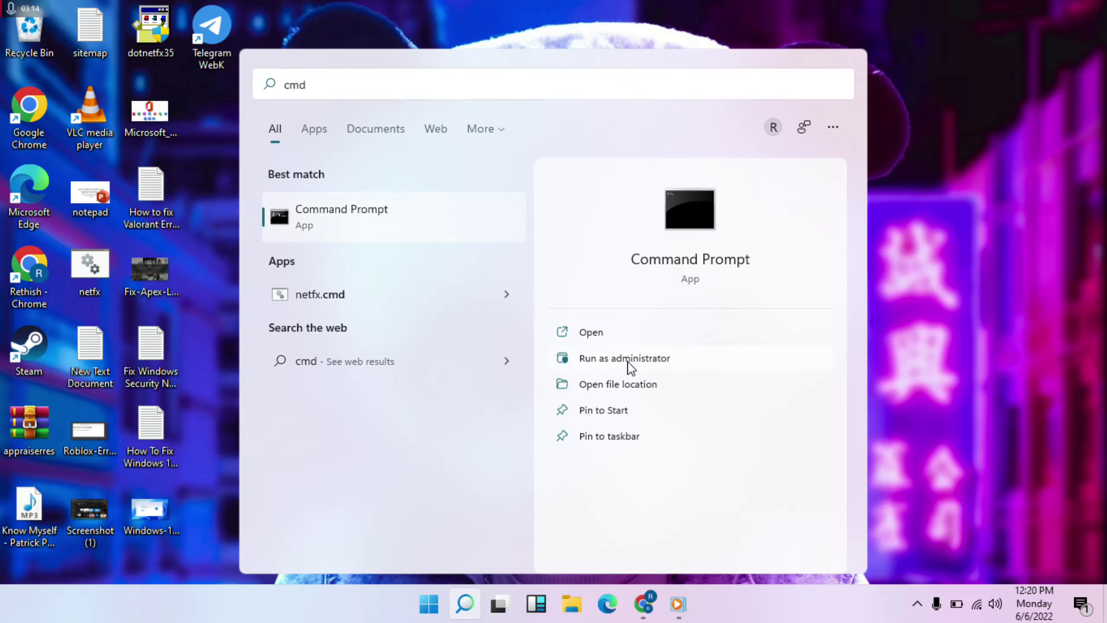
left_click(657, 360)
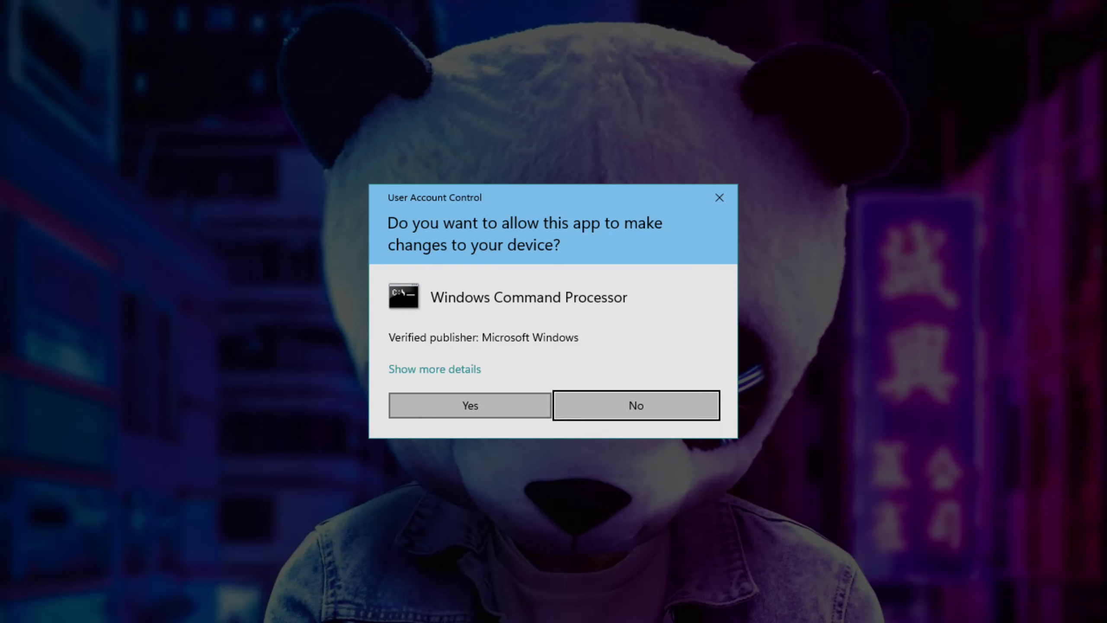
left_click(482, 406)
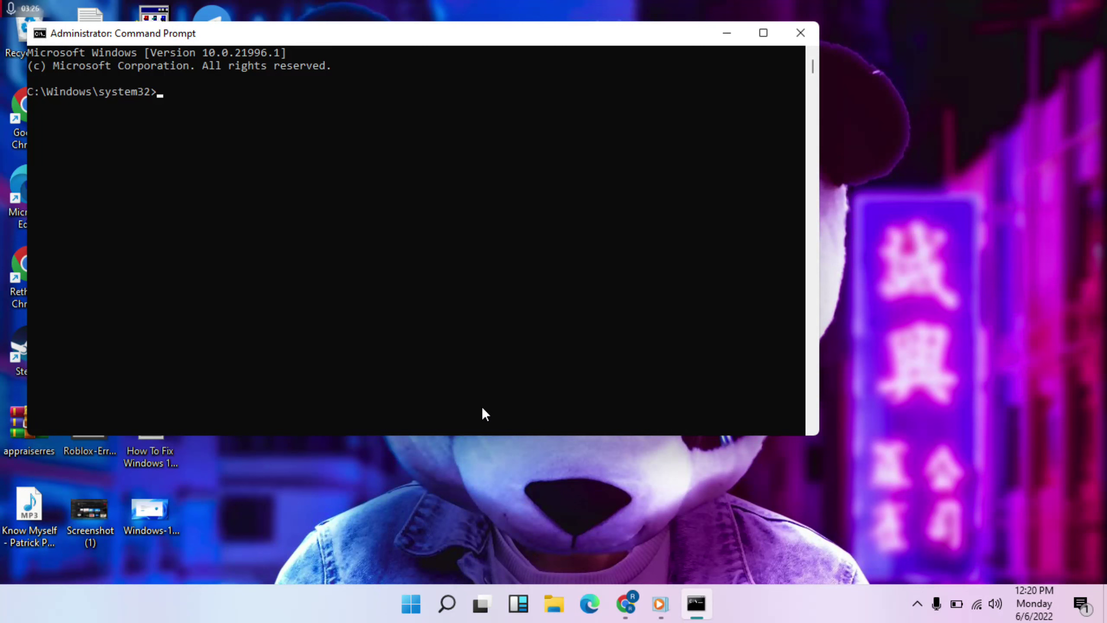
Run chkdsk at the elevated Command Prompt
type("chkdsk")
key("Return")
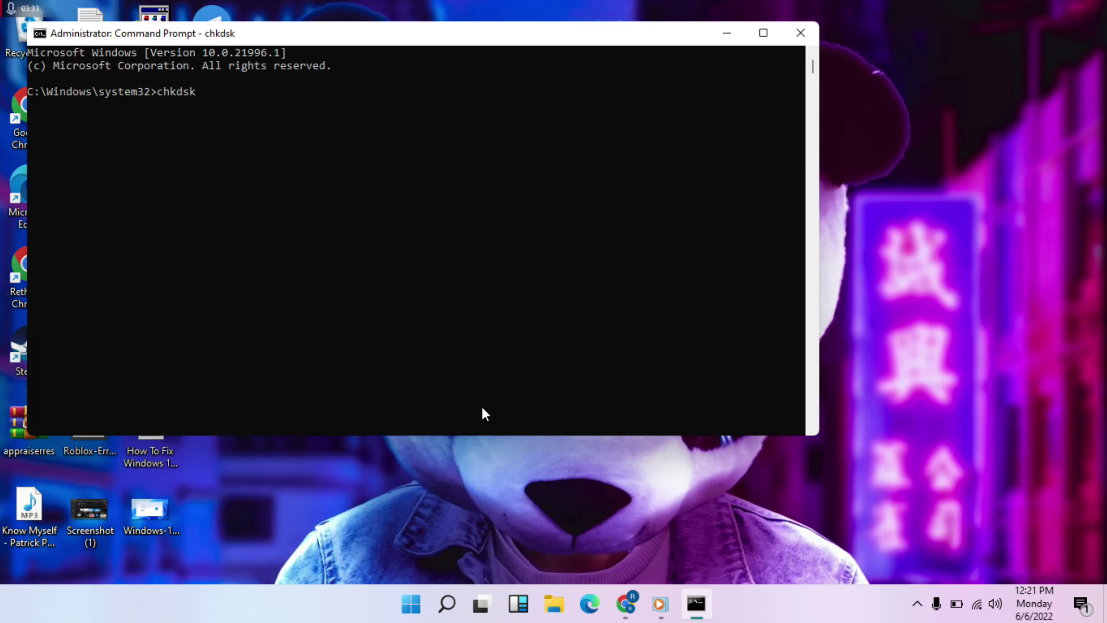